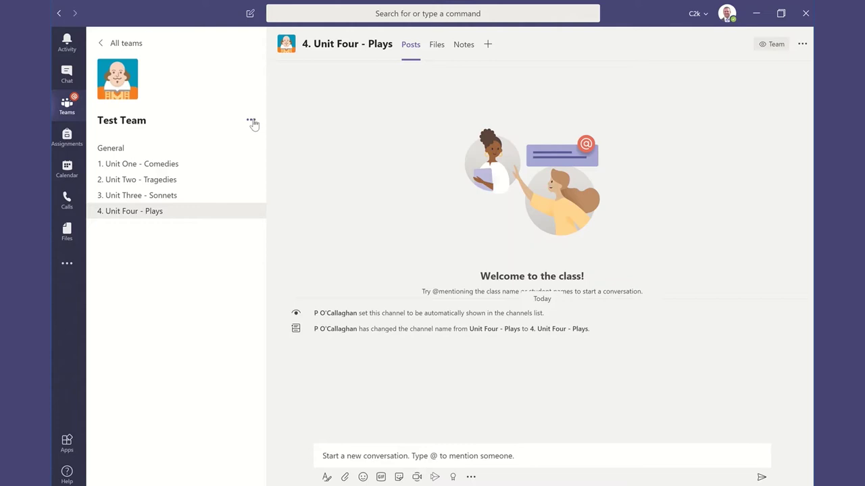
- Start a new channel for the Test Team and name it "5. Revision"
{"action": "left_click", "coordinate": [251, 121]}
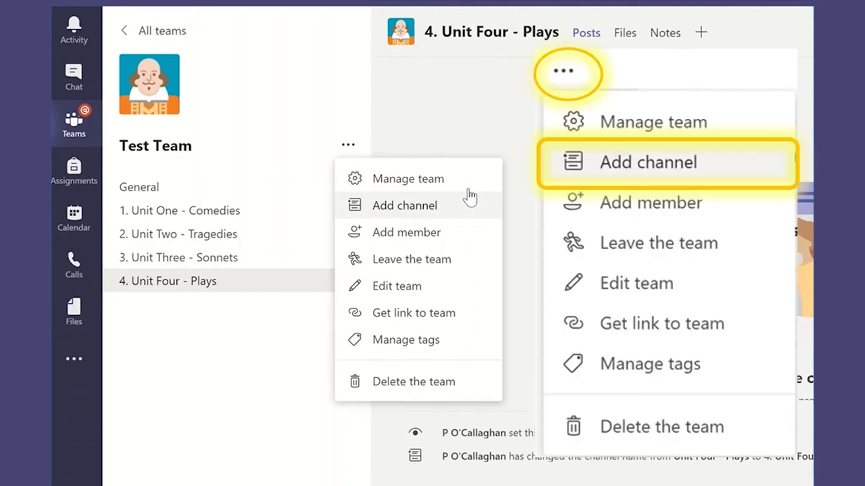
{"action": "left_click", "coordinate": [339, 123]}
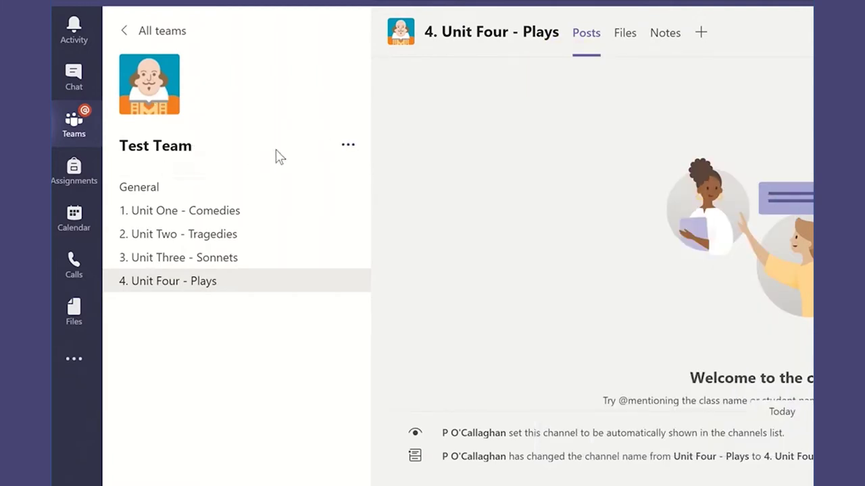
{"action": "left_click", "coordinate": [348, 150]}
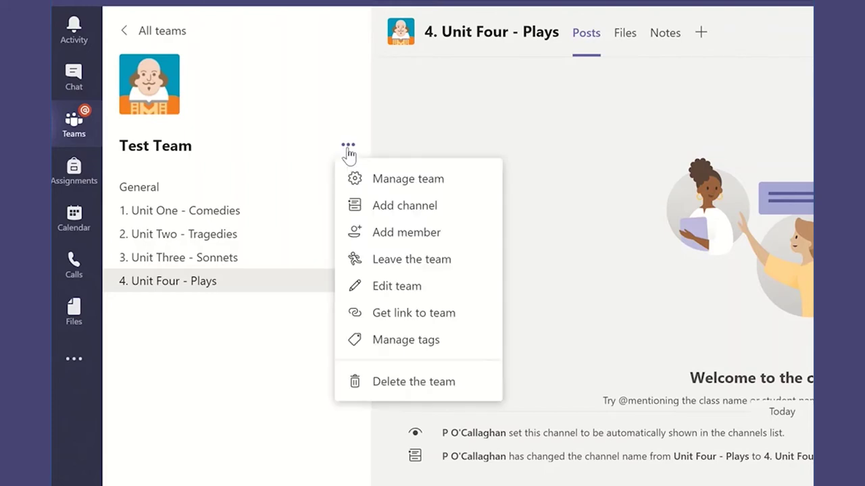
{"action": "left_click", "coordinate": [462, 207]}
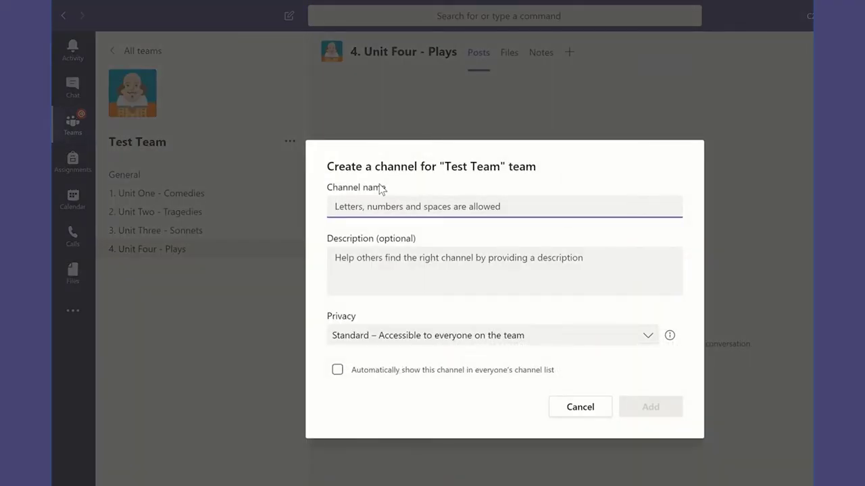
{"action": "type", "text": "5."}
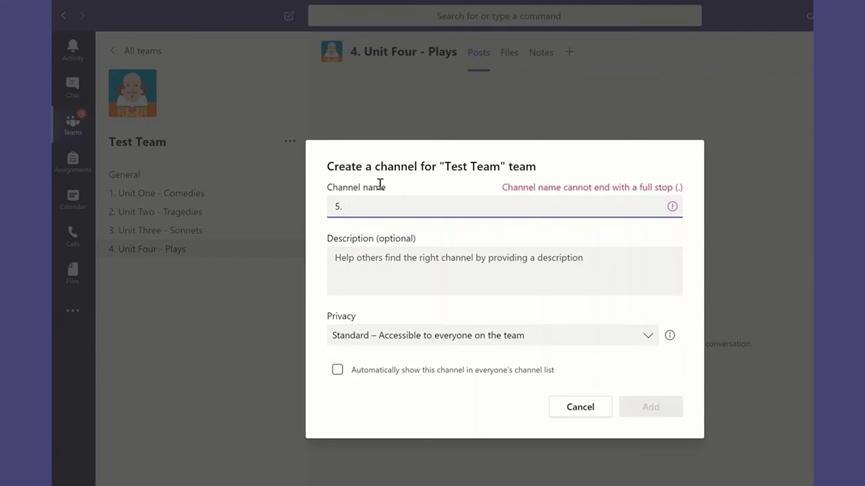
{"action": "key", "text": "BackSpace"}
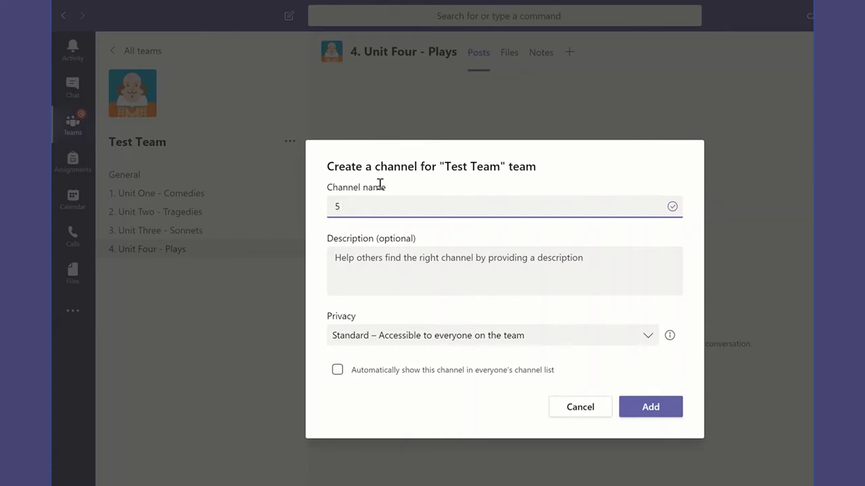
{"action": "type", "text": "."}
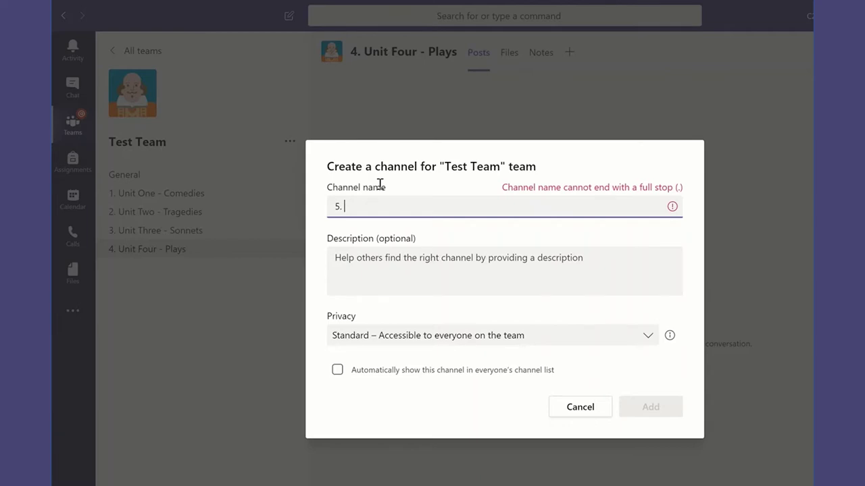
{"action": "type", "text": "Revision"}
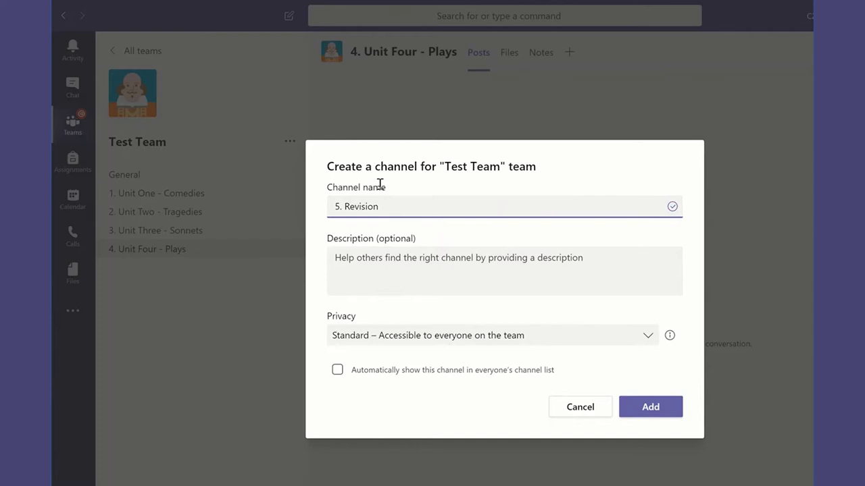
- Keep the channel's privacy at Standard, show it automatically in everyone's channel list, and create the channel
{"action": "left_click", "coordinate": [450, 342]}
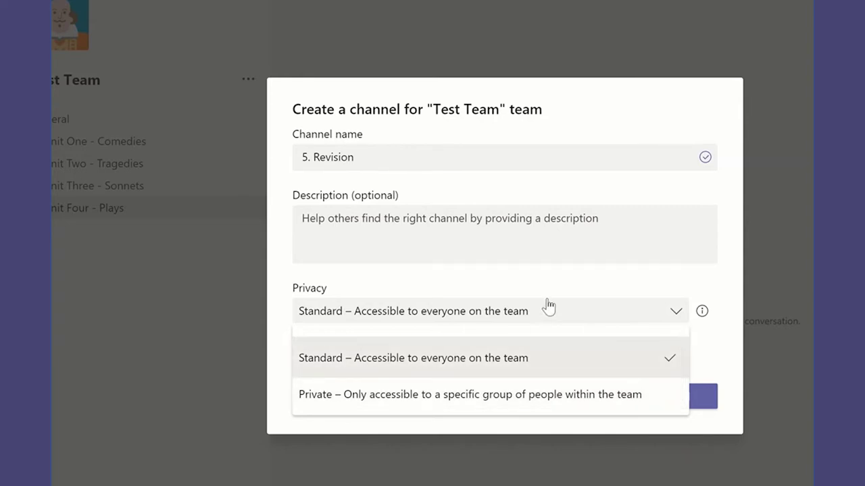
{"action": "left_click", "coordinate": [735, 306]}
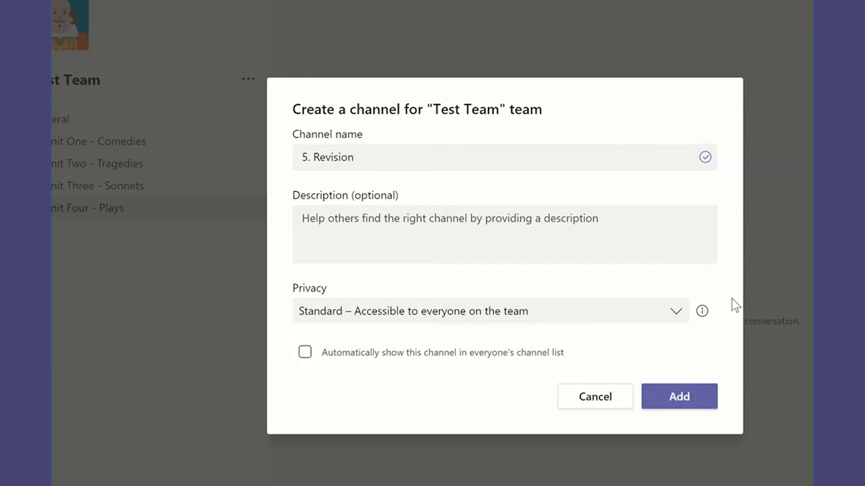
{"action": "left_click", "coordinate": [306, 355]}
{"action": "left_click", "coordinate": [666, 399]}
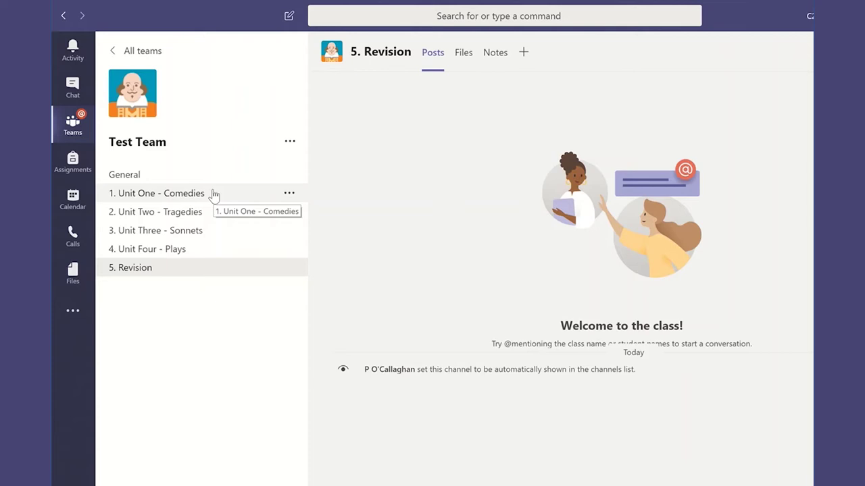
{"action": "mouse_move", "coordinate": [503, 13]}
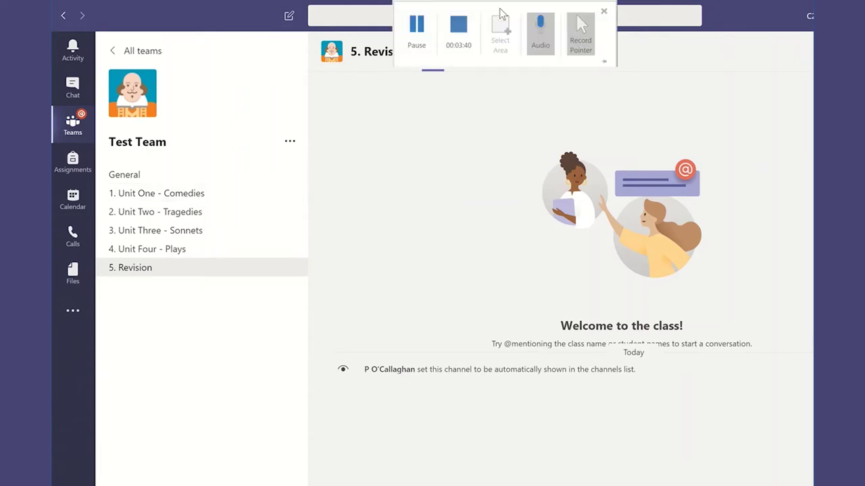
{"action": "left_click", "coordinate": [458, 38]}
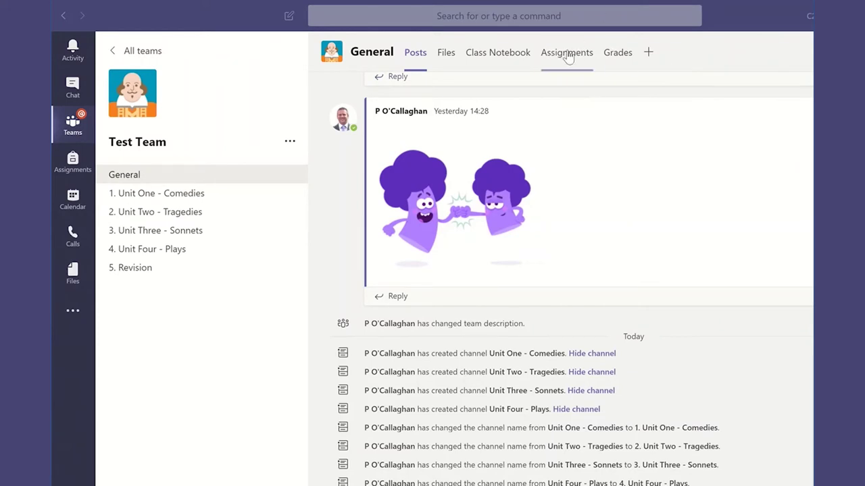
- Open the "1. Unit One - Comedies" channel and look at its Notes and Posts
{"action": "left_click", "coordinate": [221, 193]}
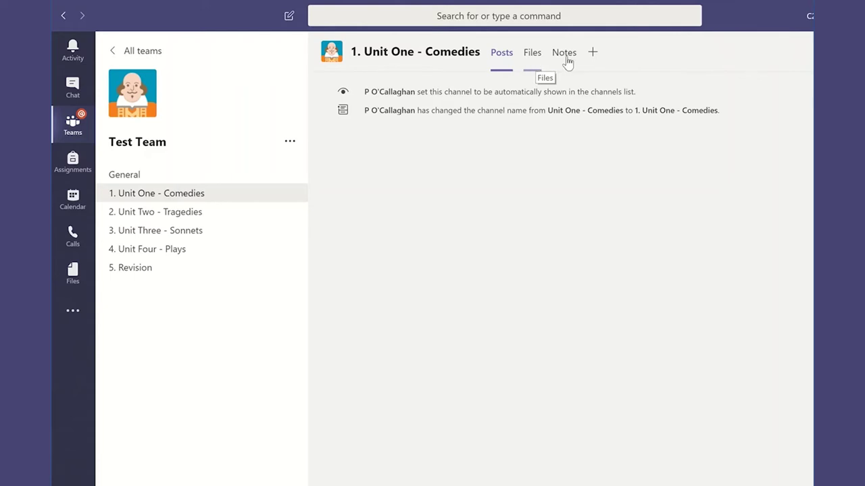
{"action": "left_click", "coordinate": [568, 60]}
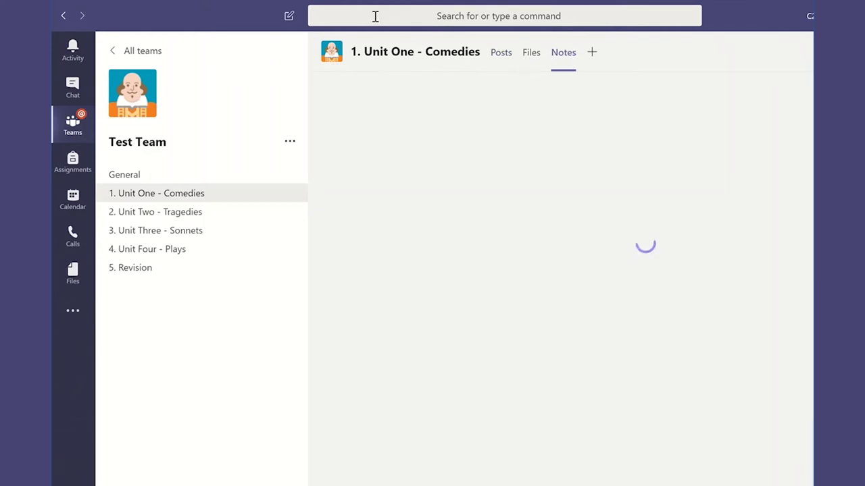
{"action": "left_click", "coordinate": [500, 56]}
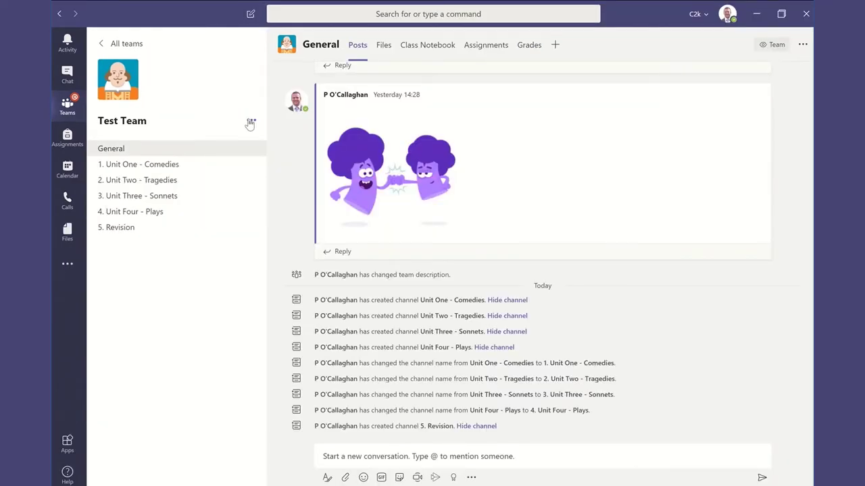
- Create a standard channel named "6. Macbeth" in the Test Team
{"action": "left_click", "coordinate": [251, 123]}
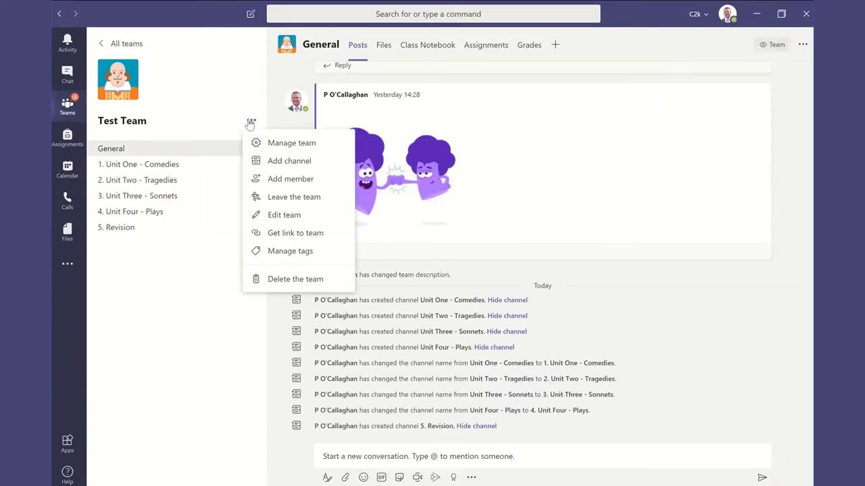
{"action": "left_click", "coordinate": [289, 162]}
{"action": "type", "text": "6"}
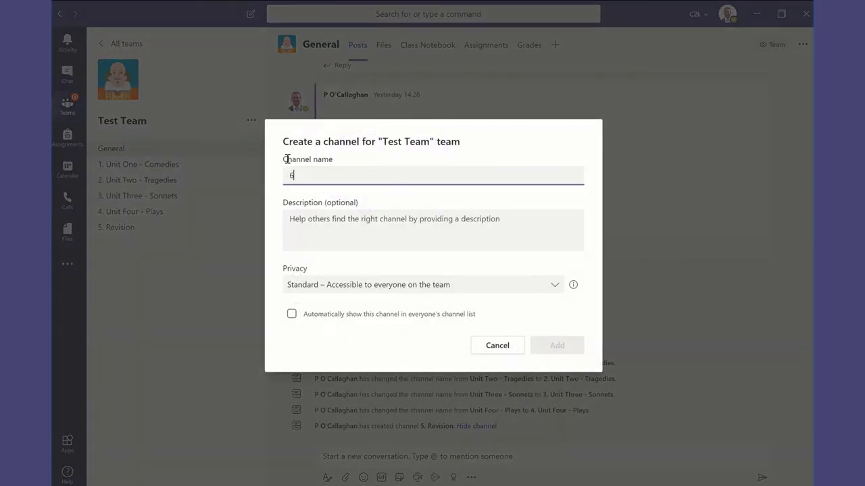
{"action": "type", "text": ". Macbeth"}
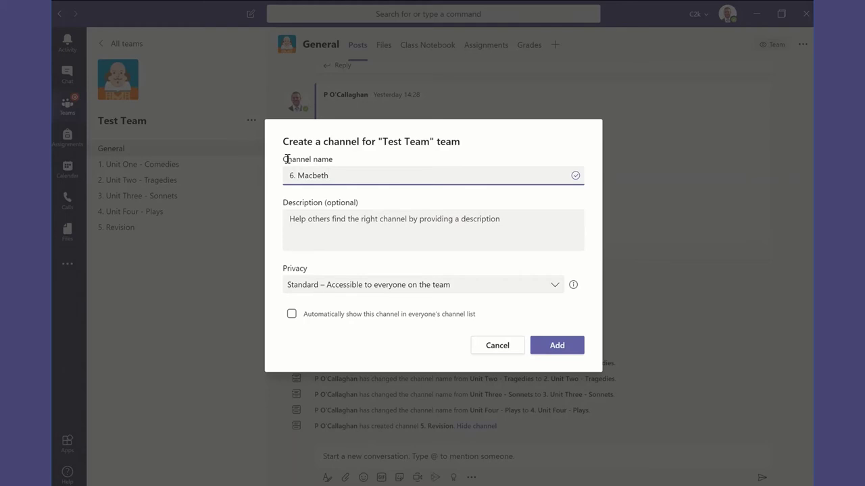
{"action": "left_click", "coordinate": [559, 346]}
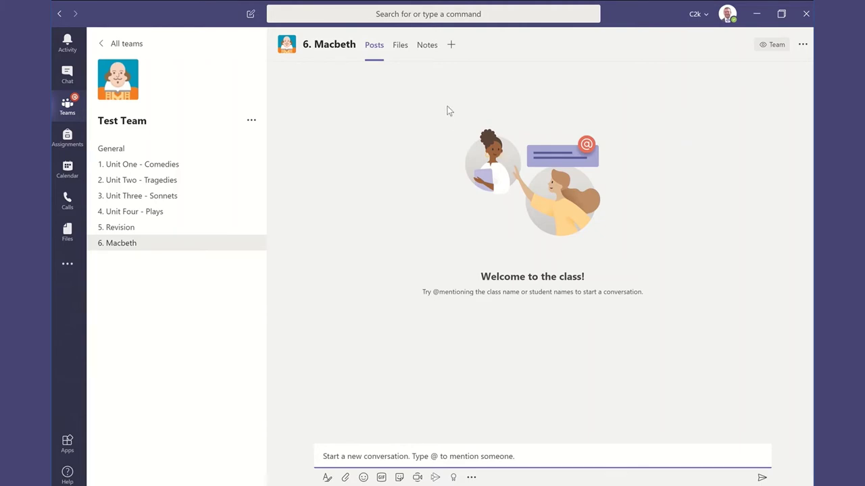
{"action": "left_click", "coordinate": [396, 52]}
{"action": "left_click", "coordinate": [468, 91]}
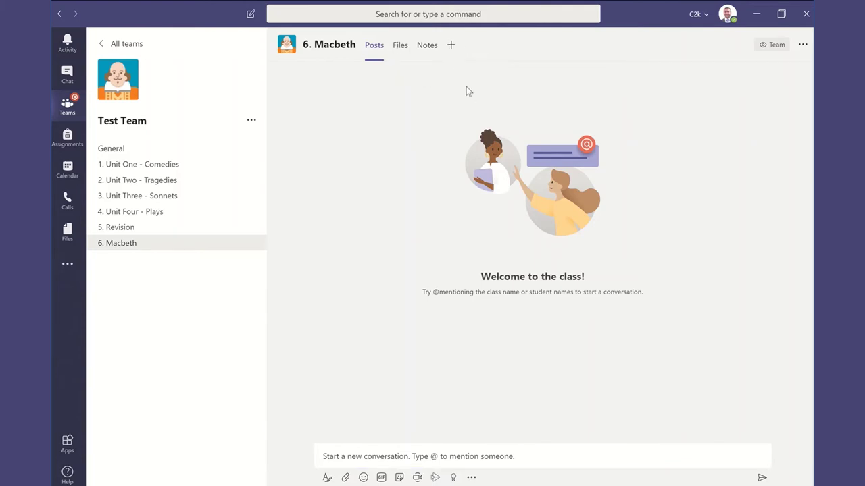
{"action": "left_click", "coordinate": [450, 45]}
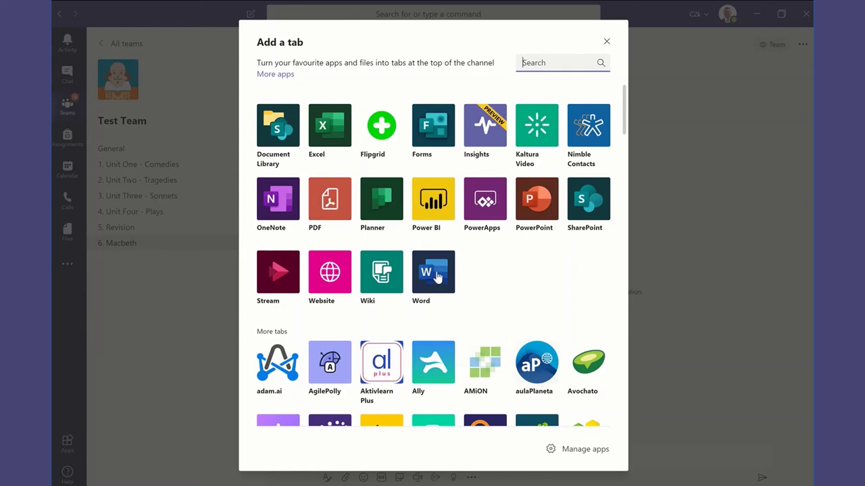
{"action": "left_click", "coordinate": [324, 284]}
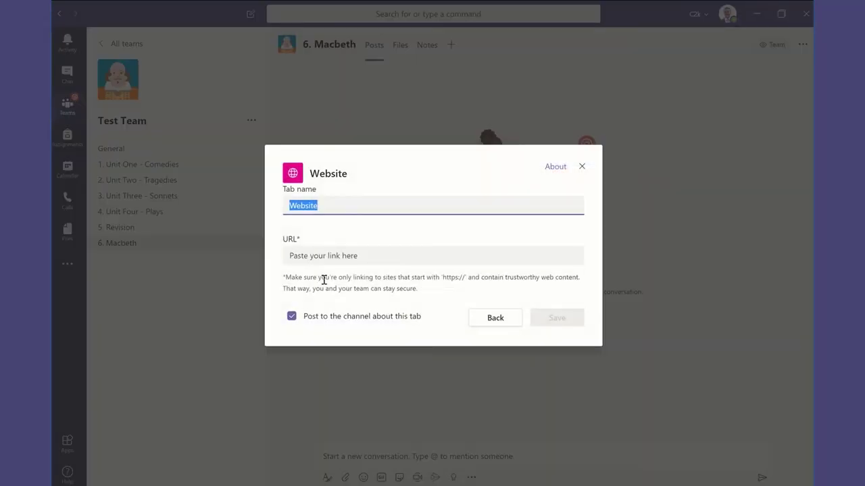
{"action": "type", "text": "BBC Bitesize"}
{"action": "left_click", "coordinate": [334, 258]}
{"action": "type", "text": "https://www.bbc.co.uk/bitesize/guides/zpy9tyc/video"}
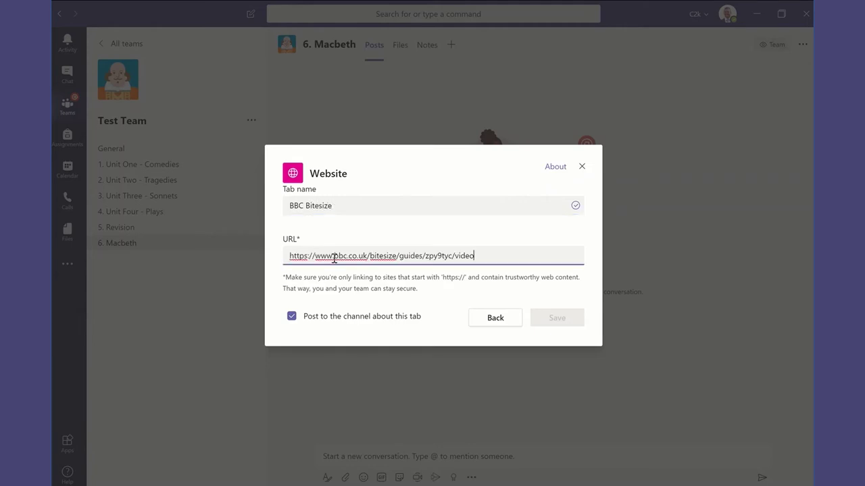
{"action": "left_click", "coordinate": [292, 316]}
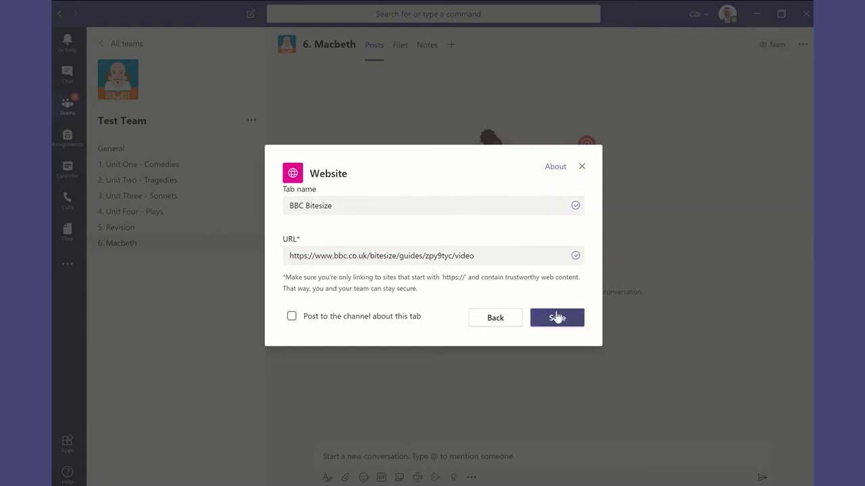
{"action": "left_click", "coordinate": [555, 315]}
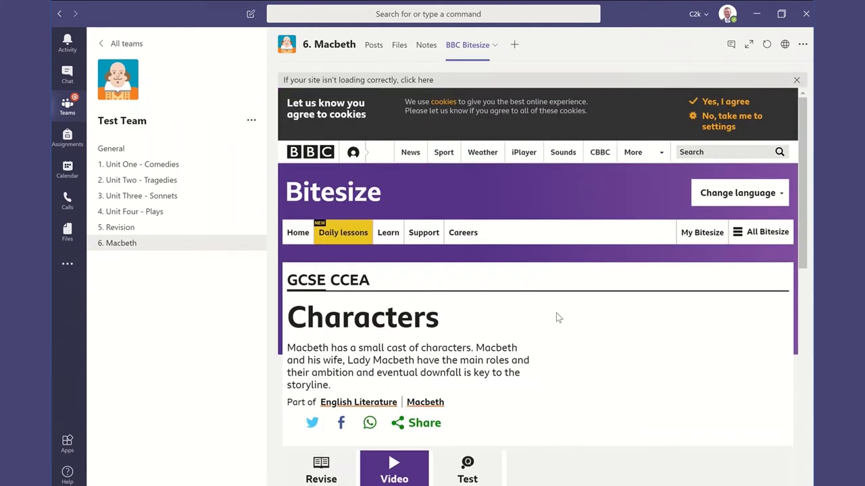
- Dismiss the site loading notice, agree to the BBC cookies, and look through the embedded Bitesize page
{"action": "left_click", "coordinate": [796, 80]}
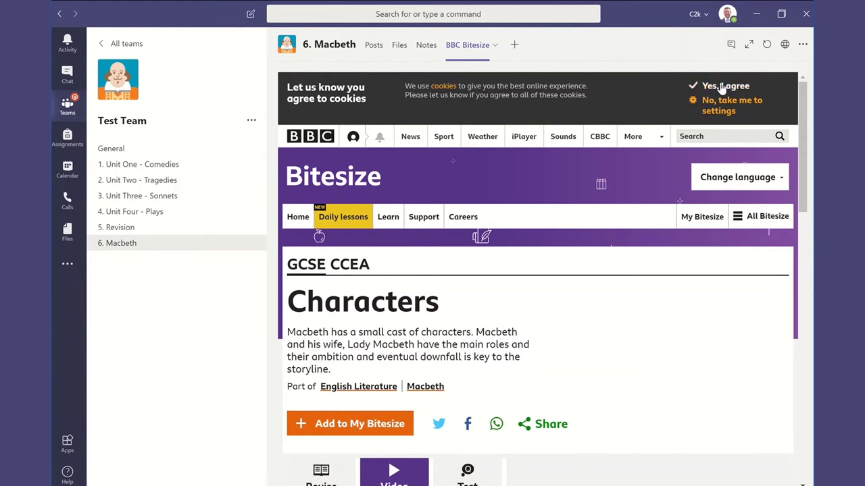
{"action": "left_click", "coordinate": [722, 88]}
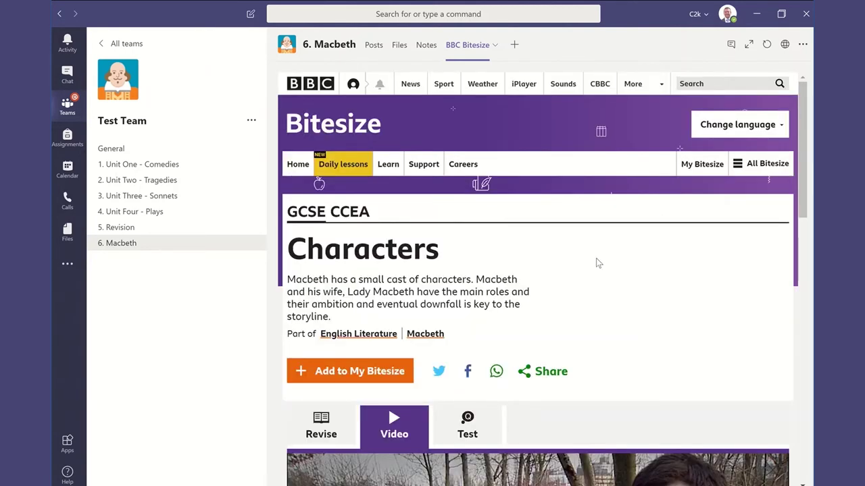
{"action": "scroll", "coordinate": [596, 262], "scroll_direction": "down", "scroll_amount": 3}
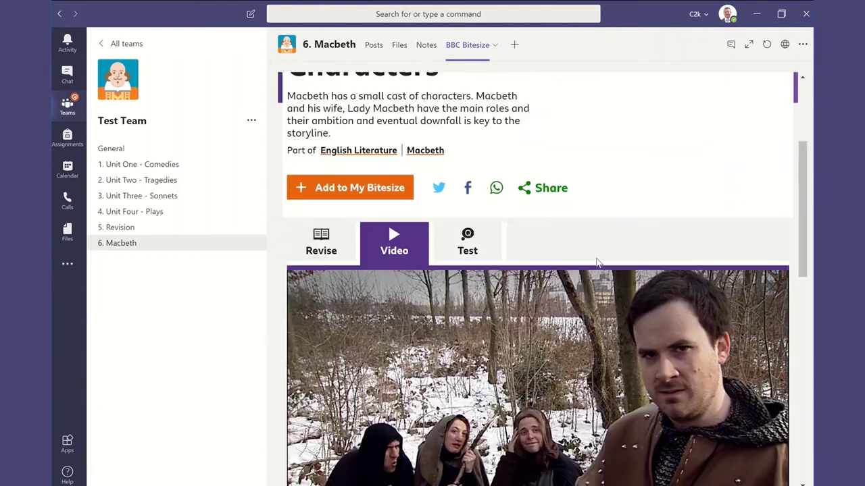
{"action": "scroll", "coordinate": [596, 262], "scroll_direction": "down", "scroll_amount": 9}
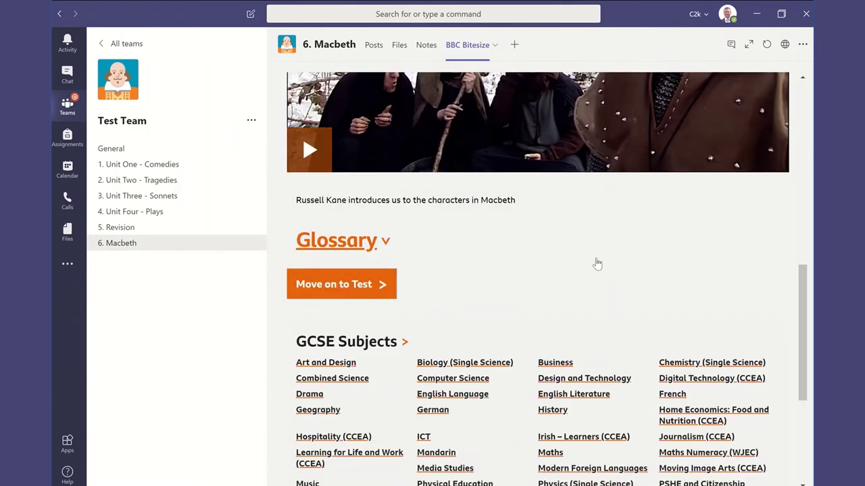
{"action": "scroll", "coordinate": [597, 264], "scroll_direction": "up", "scroll_amount": 6}
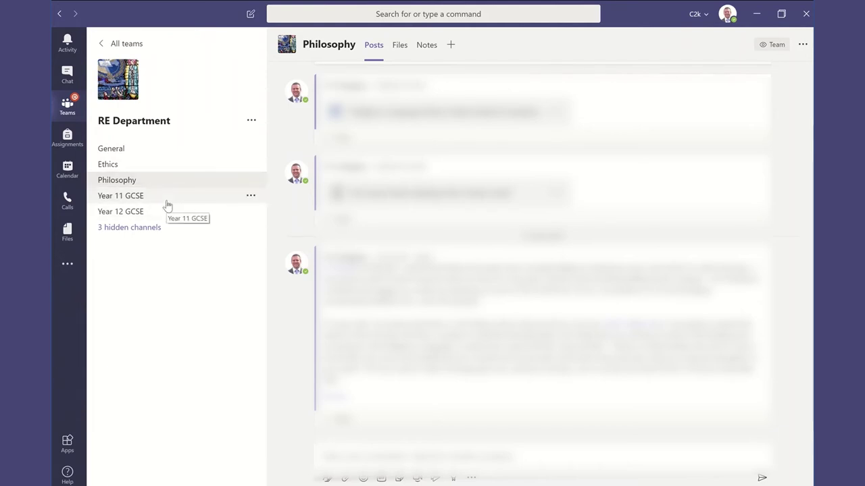
- Open the Year 12 GCSE channel of the RE Department team to view its posts
{"action": "left_click", "coordinate": [184, 233]}
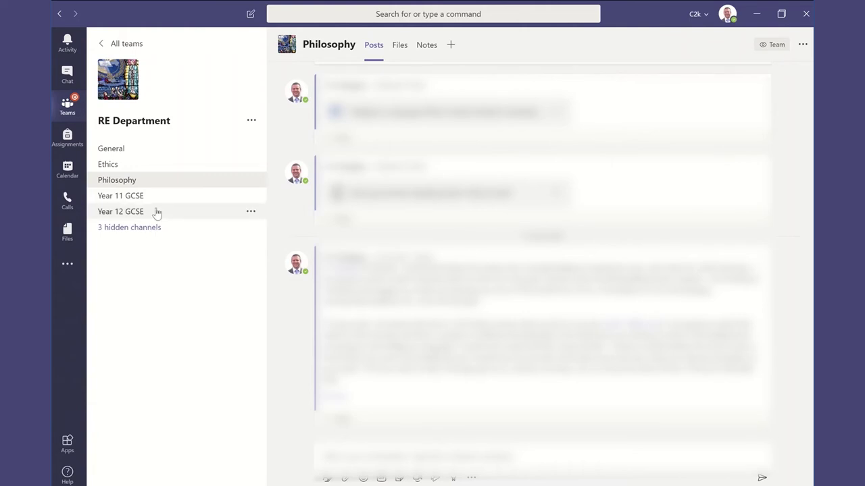
{"action": "left_click", "coordinate": [155, 212]}
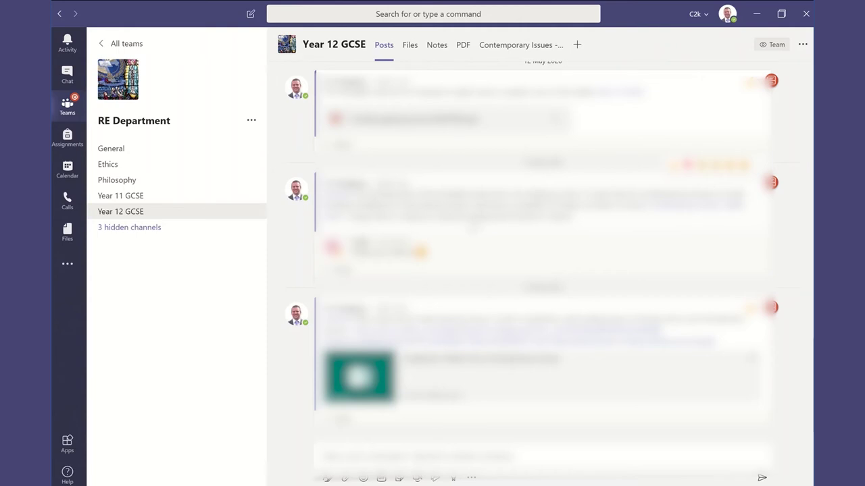
- Open the Digital Strategy - IT Training channel of the Rathmore Staff team and look through its posts
{"action": "left_click", "coordinate": [68, 110]}
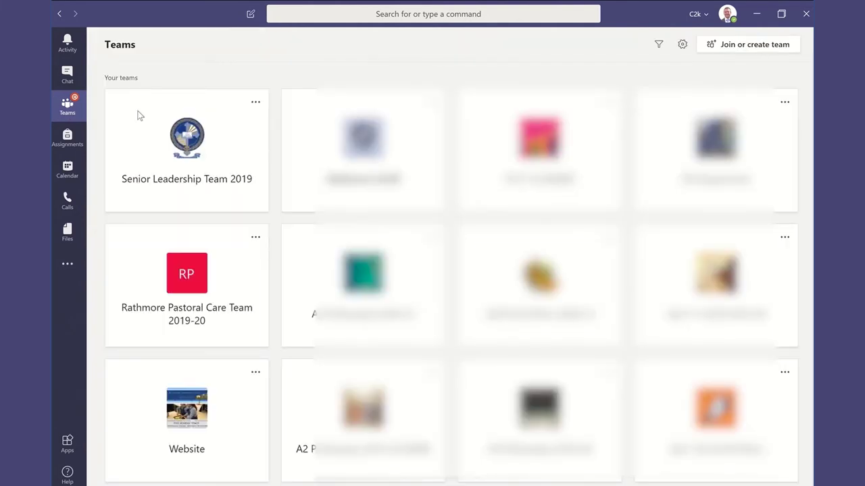
{"action": "left_click_drag", "start_coordinate": [187, 135], "coordinate": [361, 150]}
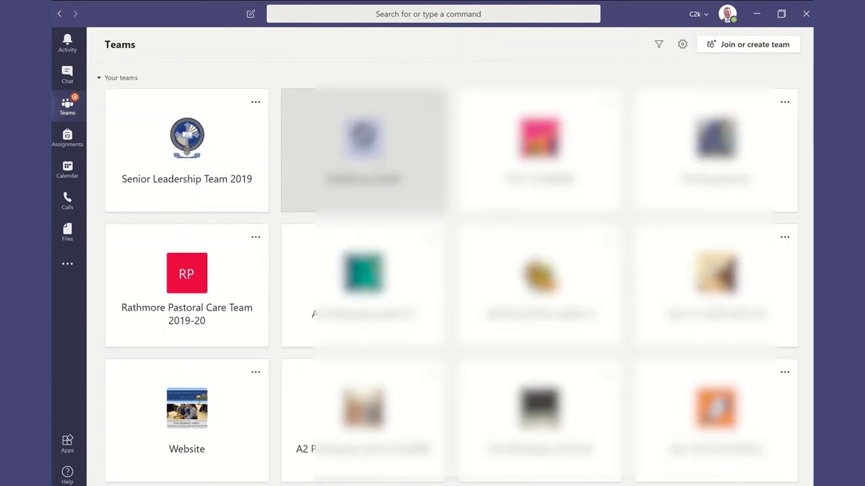
{"action": "left_click", "coordinate": [363, 150]}
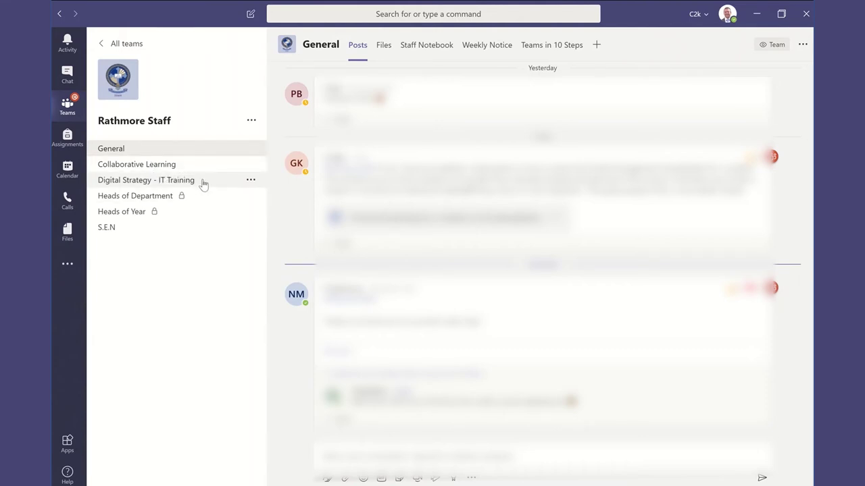
{"action": "left_click", "coordinate": [206, 185]}
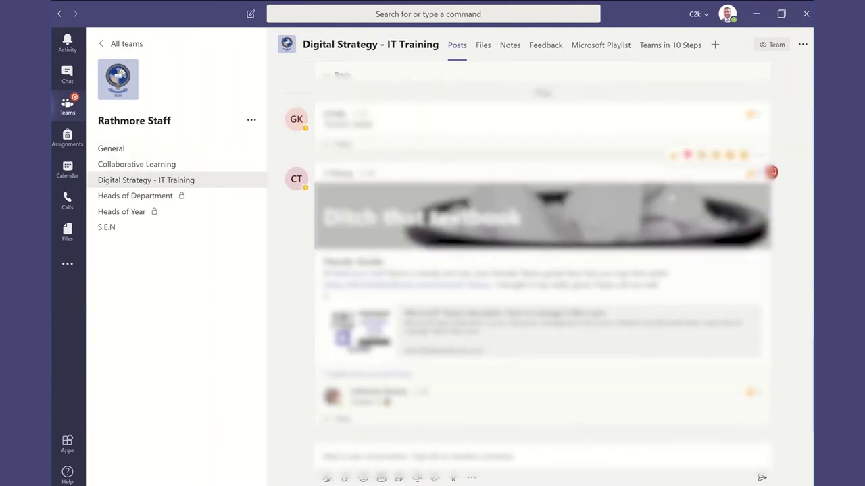
{"action": "scroll", "coordinate": [671, 198], "scroll_direction": "up", "scroll_amount": 3}
{"action": "scroll", "coordinate": [671, 199], "scroll_direction": "up", "scroll_amount": 5}
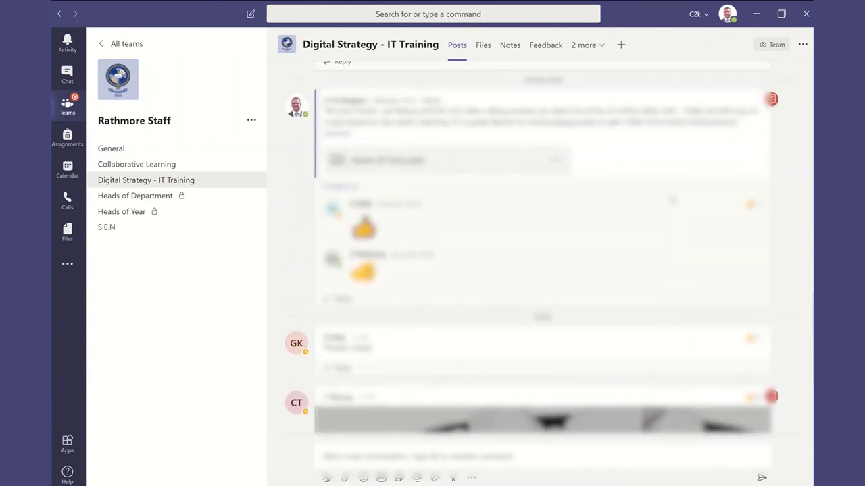
{"action": "scroll", "coordinate": [671, 198], "scroll_direction": "up", "scroll_amount": 1}
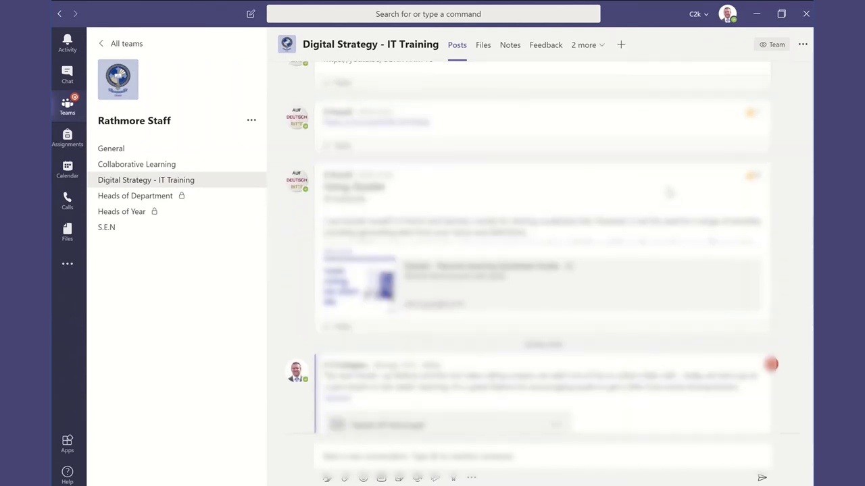
- View the channel's Microsoft Playlist page, dismiss the site loading notice, and look through the YouTube playlists
{"action": "left_click", "coordinate": [596, 50]}
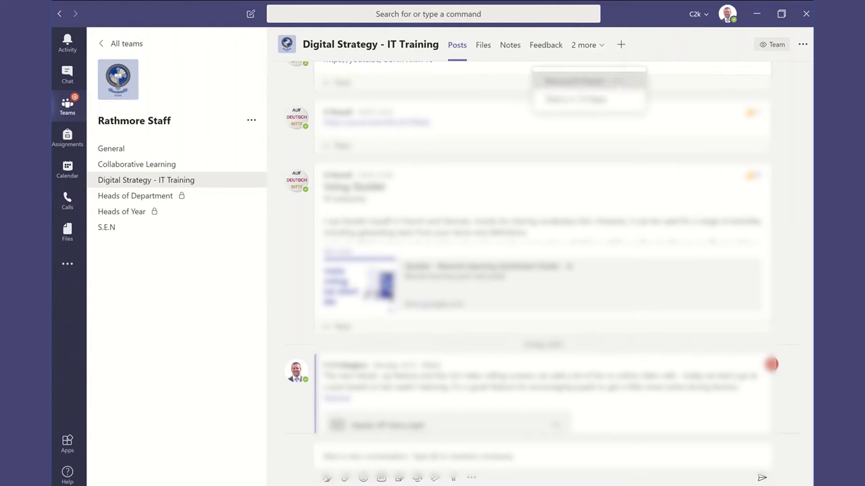
{"action": "left_click", "coordinate": [616, 82]}
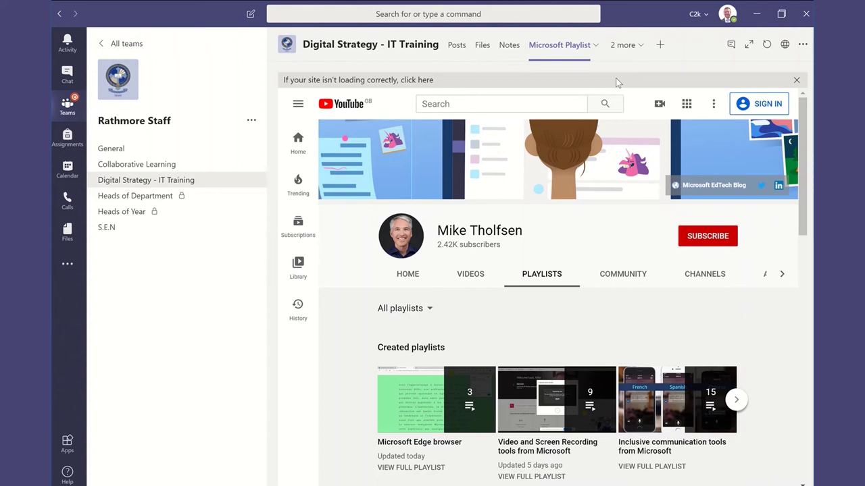
{"action": "left_click", "coordinate": [797, 80]}
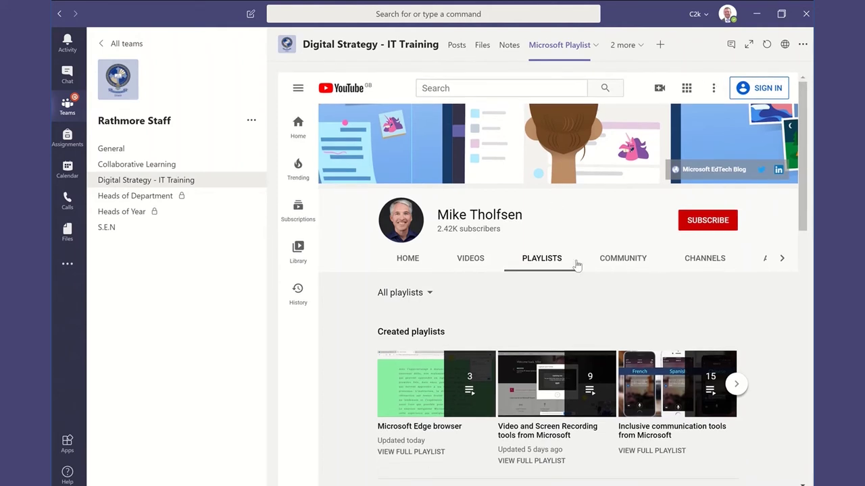
{"action": "scroll", "coordinate": [583, 268], "scroll_direction": "down", "scroll_amount": 2}
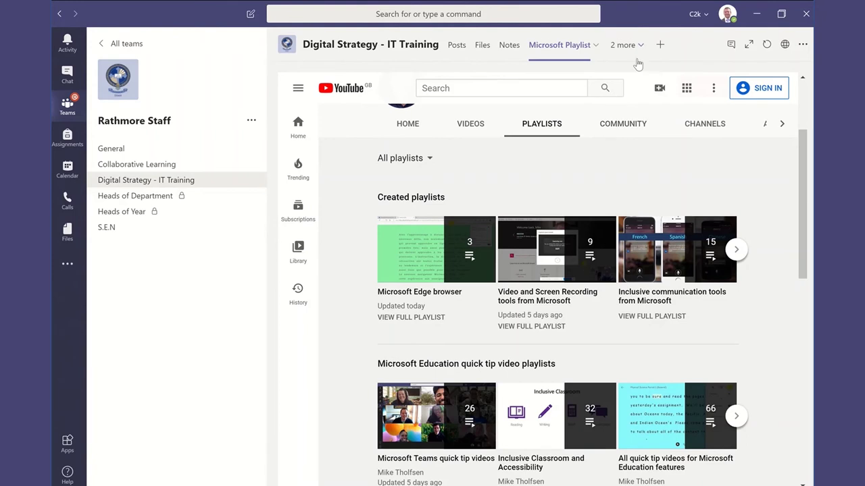
- Open the channel's Teams in 10 Steps PDF guide and read through its pages
{"action": "left_click", "coordinate": [627, 46]}
{"action": "left_click", "coordinate": [623, 99]}
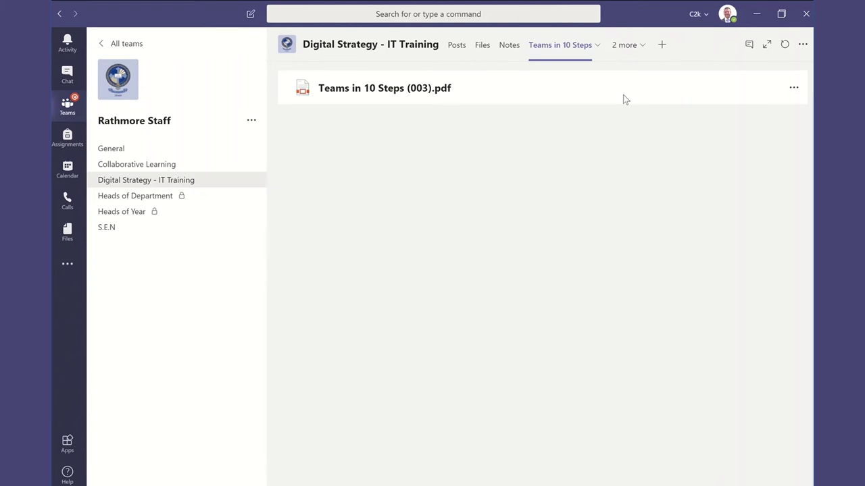
{"action": "left_click", "coordinate": [625, 99]}
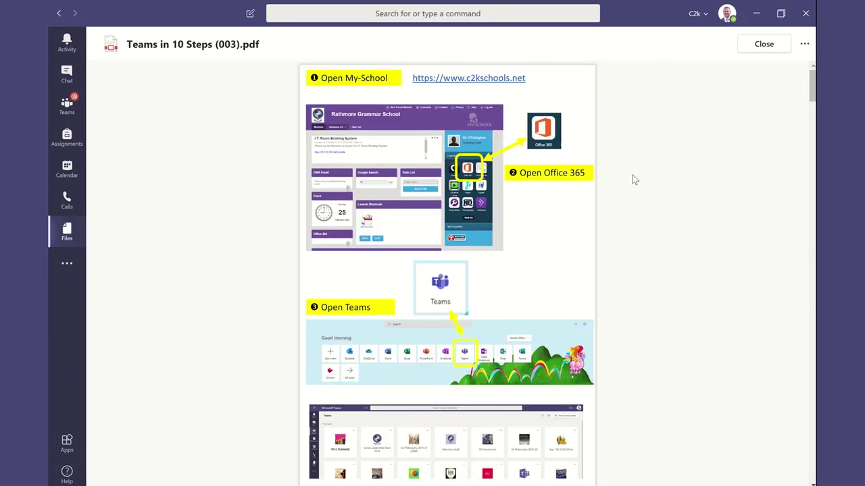
{"action": "scroll", "coordinate": [513, 208], "scroll_direction": "down", "scroll_amount": 5}
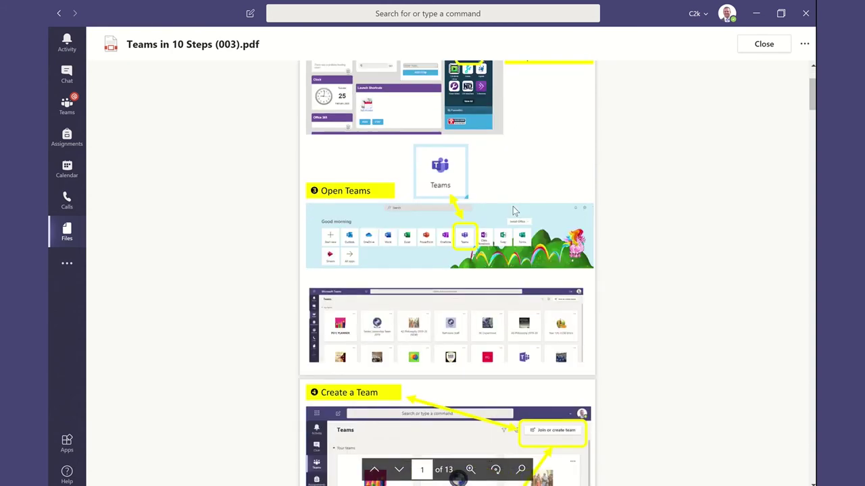
{"action": "scroll", "coordinate": [513, 210], "scroll_direction": "down", "scroll_amount": 15}
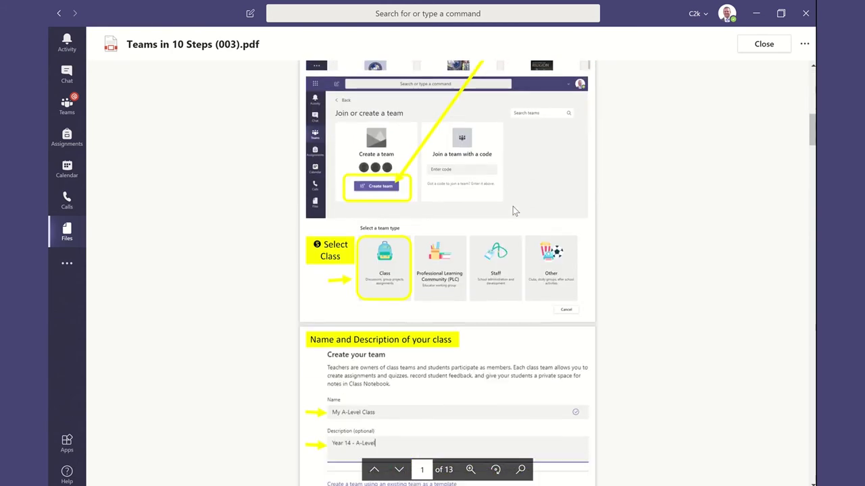
{"action": "scroll", "coordinate": [513, 209], "scroll_direction": "down", "scroll_amount": 15}
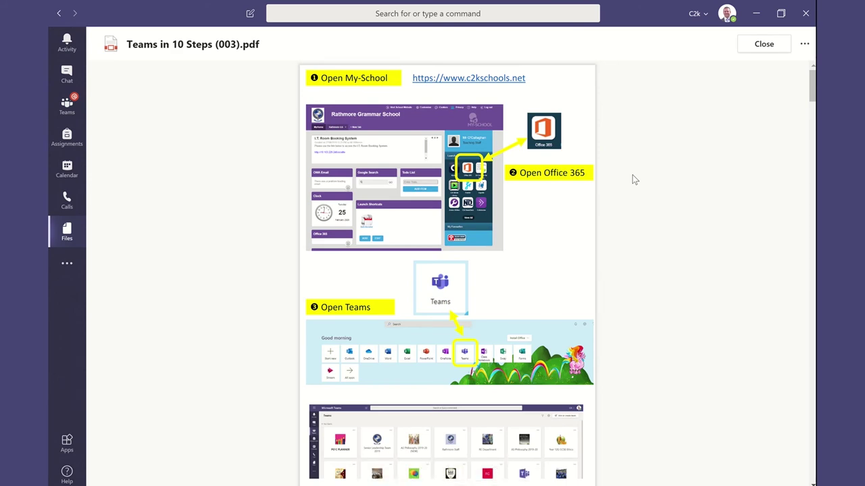
{"action": "scroll", "coordinate": [513, 206], "scroll_direction": "down", "scroll_amount": 5}
{"action": "scroll", "coordinate": [513, 211], "scroll_direction": "down", "scroll_amount": 6}
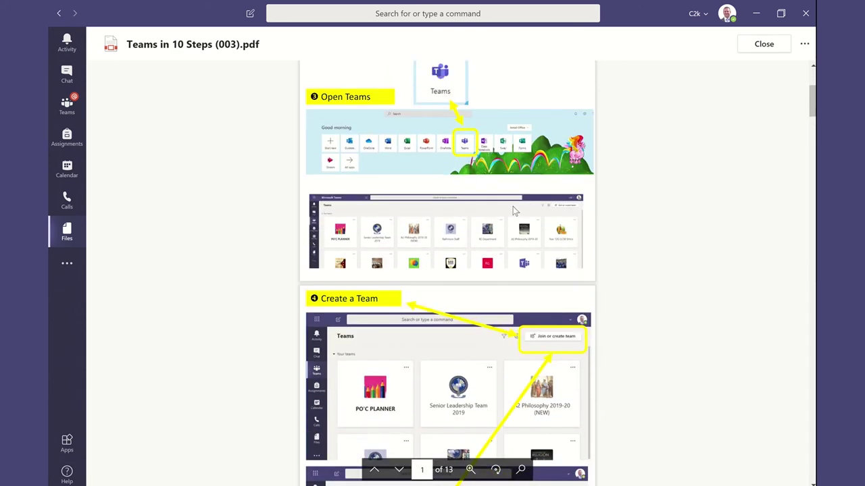
{"action": "scroll", "coordinate": [512, 206], "scroll_direction": "down", "scroll_amount": 8}
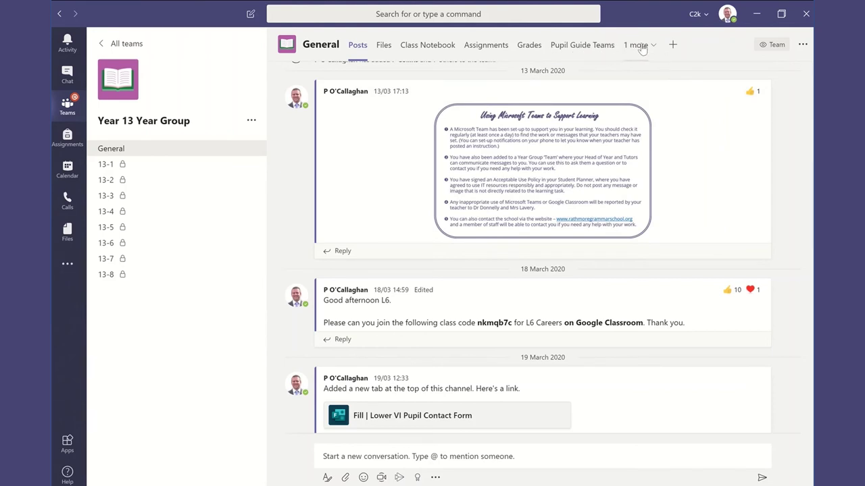
- Open the Pupil Guide Teams PDF in the General channel of the Year 13 Year Group team and read through it
{"action": "left_click", "coordinate": [601, 49]}
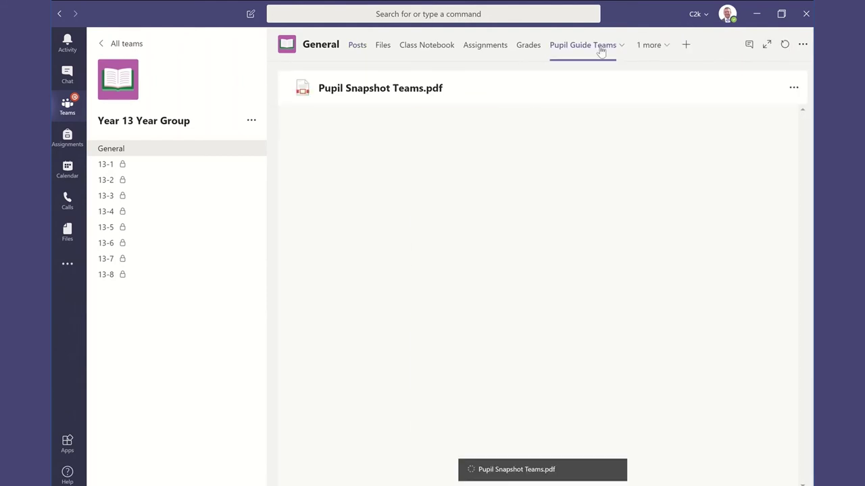
{"action": "scroll", "coordinate": [556, 203], "scroll_direction": "down", "scroll_amount": 5}
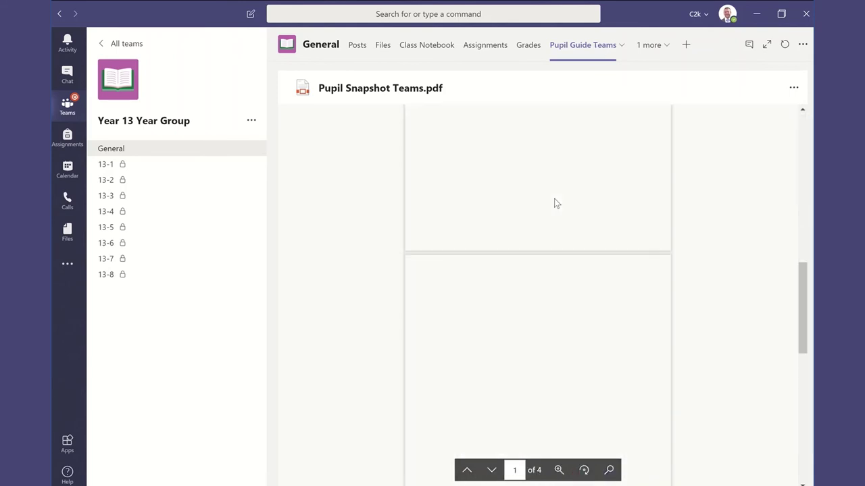
{"action": "scroll", "coordinate": [556, 204], "scroll_direction": "down", "scroll_amount": 2}
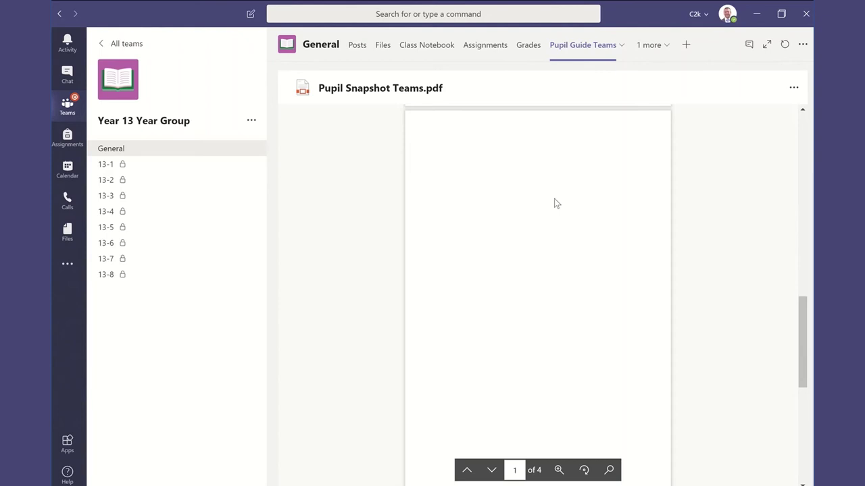
{"action": "scroll", "coordinate": [556, 203], "scroll_direction": "down", "scroll_amount": 1}
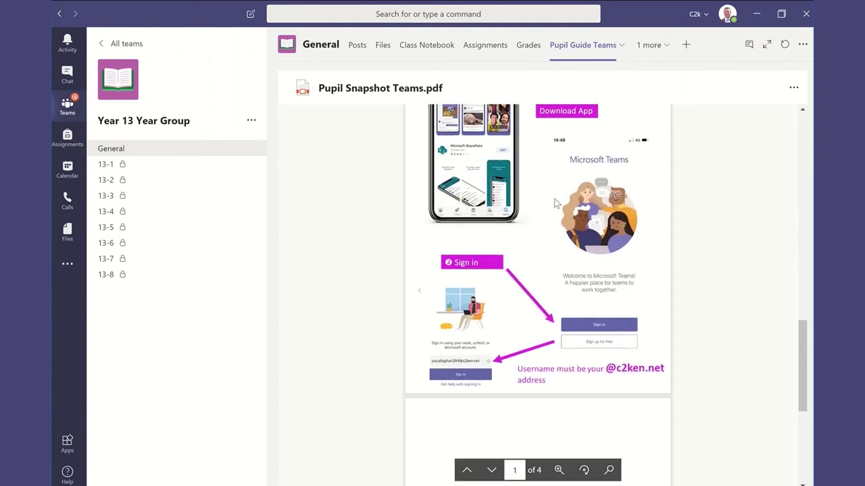
{"action": "scroll", "coordinate": [556, 203], "scroll_direction": "down", "scroll_amount": 1}
{"action": "scroll", "coordinate": [556, 203], "scroll_direction": "down", "scroll_amount": 3}
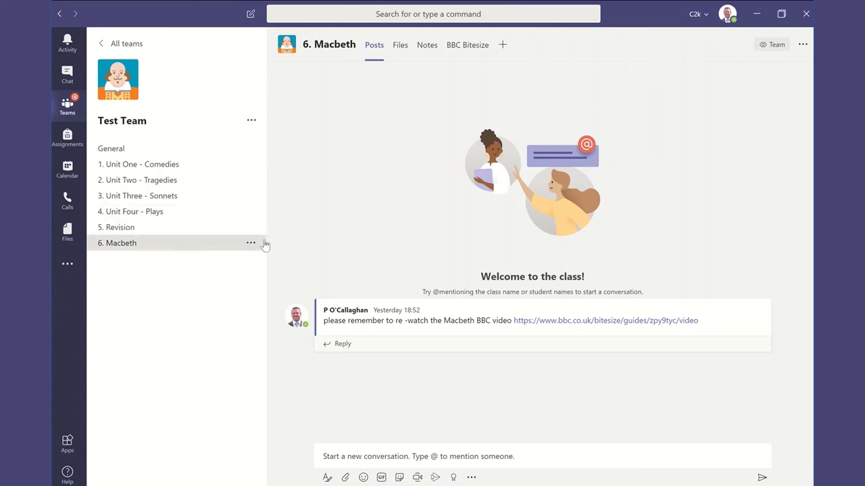
- Examine the notification settings of the 6. Macbeth channel, including the choices for all new posts, and leave them without saving
{"action": "left_click", "coordinate": [251, 244]}
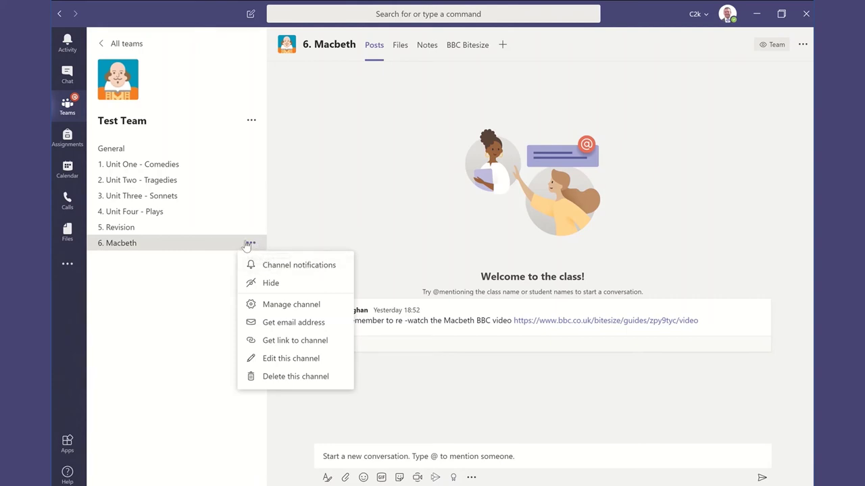
{"action": "left_click", "coordinate": [191, 281]}
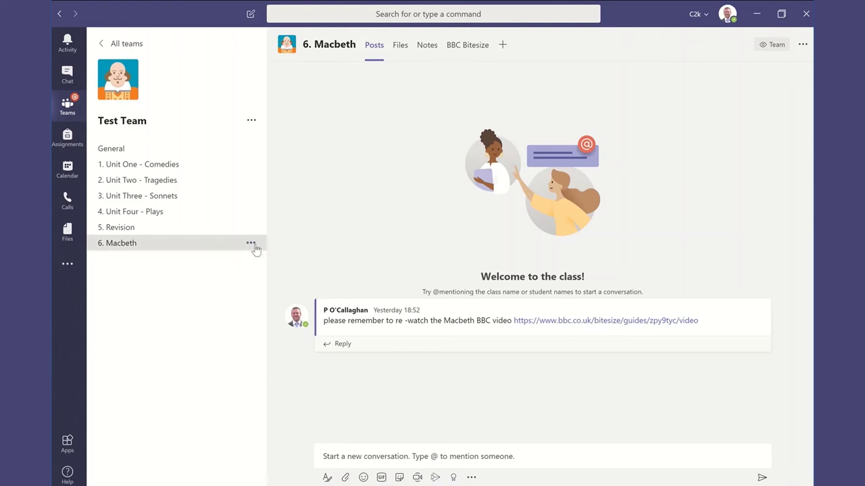
{"action": "left_click", "coordinate": [251, 243]}
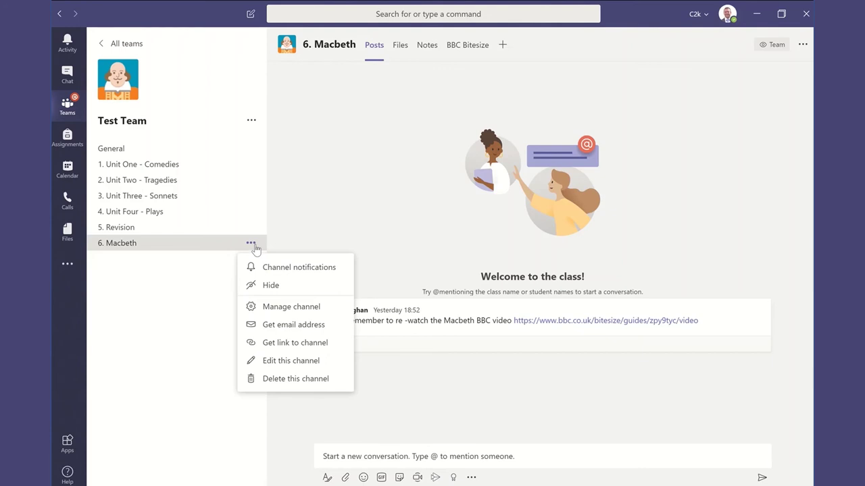
{"action": "left_click", "coordinate": [300, 267]}
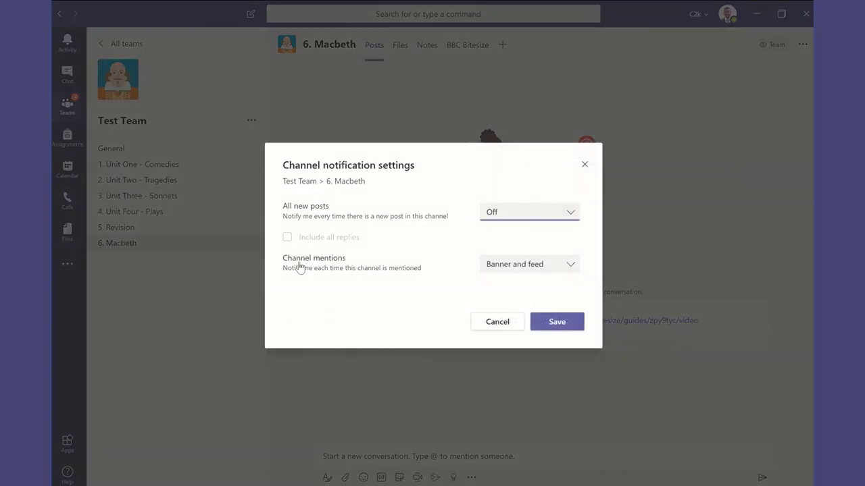
{"action": "left_click", "coordinate": [502, 216]}
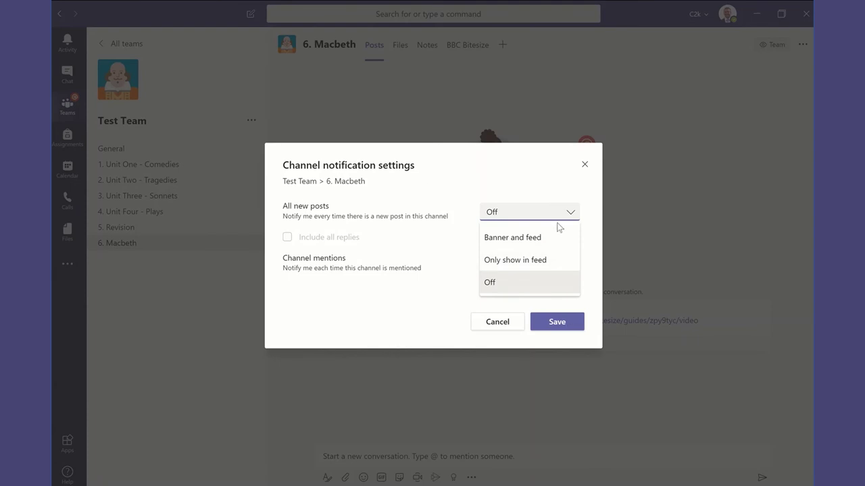
{"action": "left_click", "coordinate": [584, 165]}
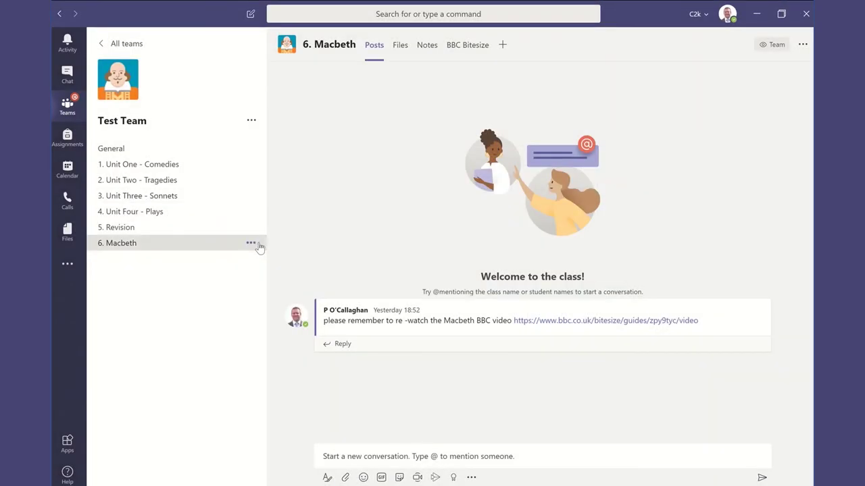
- Hide the 6. Macbeth channel of the Test Team and set it to show again
{"action": "left_click", "coordinate": [250, 245]}
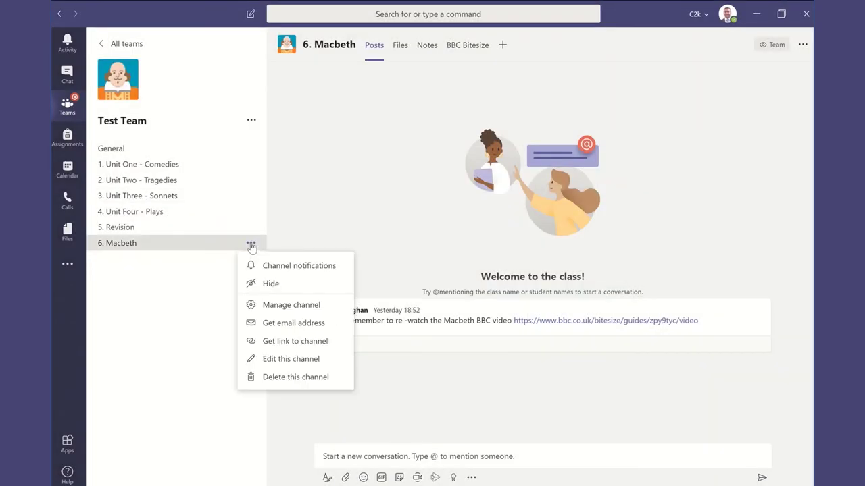
{"action": "left_click", "coordinate": [280, 283]}
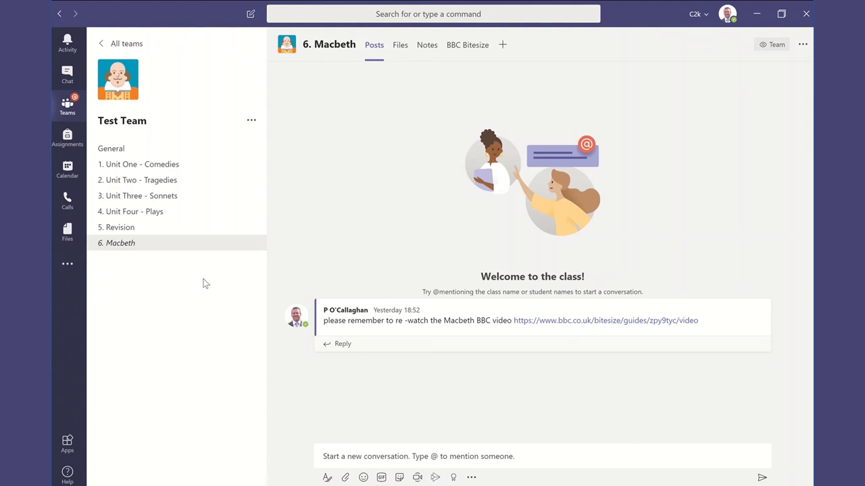
{"action": "left_click", "coordinate": [251, 243]}
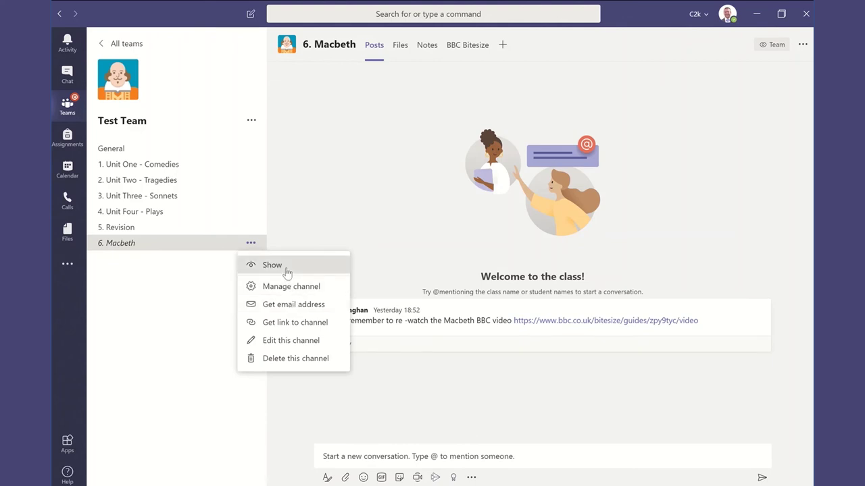
{"action": "left_click", "coordinate": [282, 267]}
- Turn on channel moderation in the settings of the 6. Macbeth channel
{"action": "left_click", "coordinate": [252, 245]}
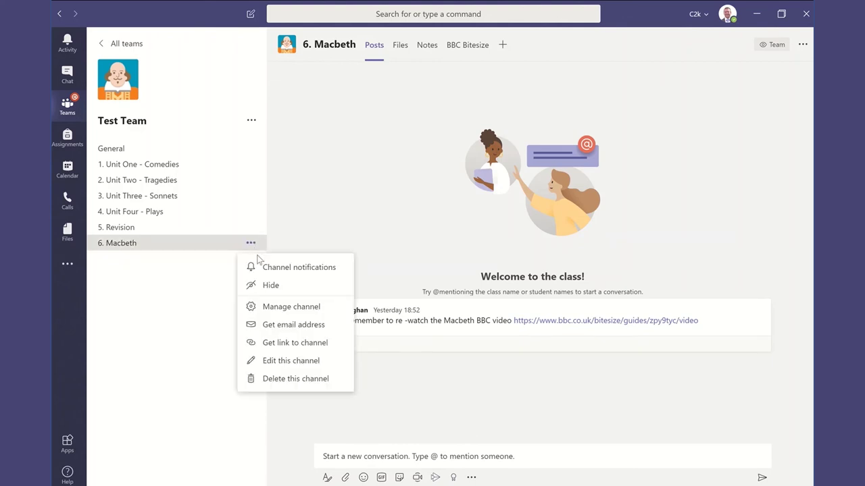
{"action": "left_click", "coordinate": [260, 308]}
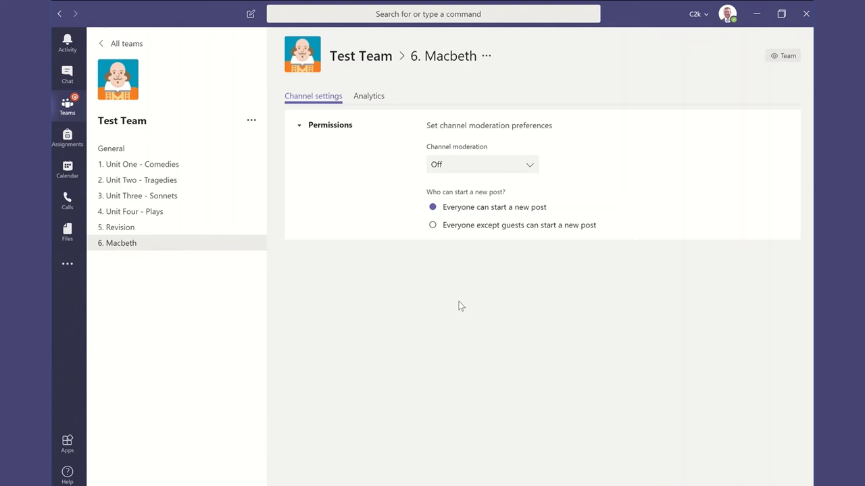
{"action": "left_click", "coordinate": [518, 174]}
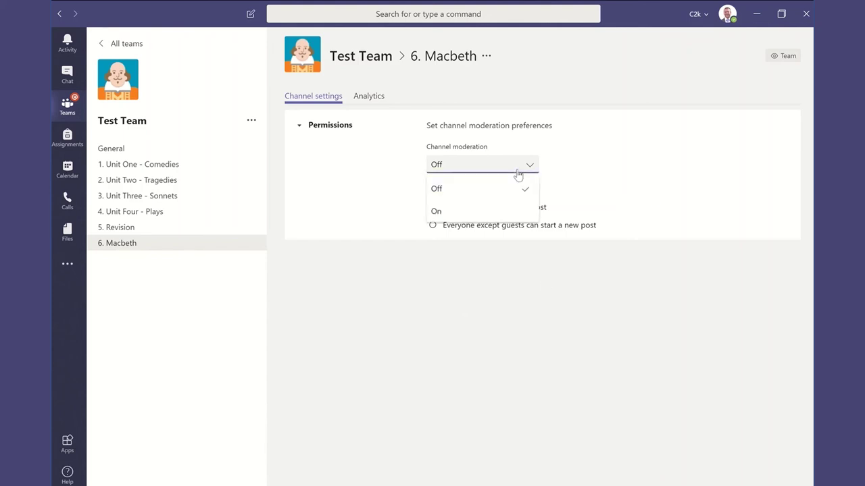
{"action": "left_click", "coordinate": [496, 211]}
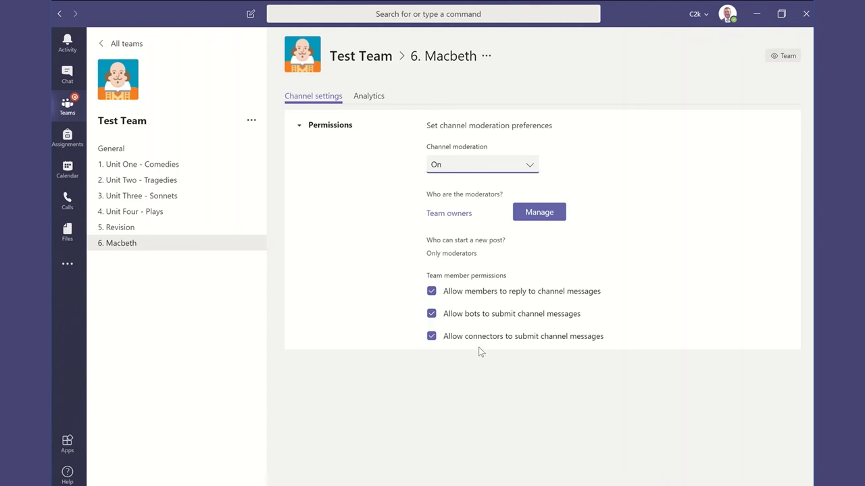
- Try to delete the 6. Macbeth channel and look over its other channel options
{"action": "left_click", "coordinate": [250, 245]}
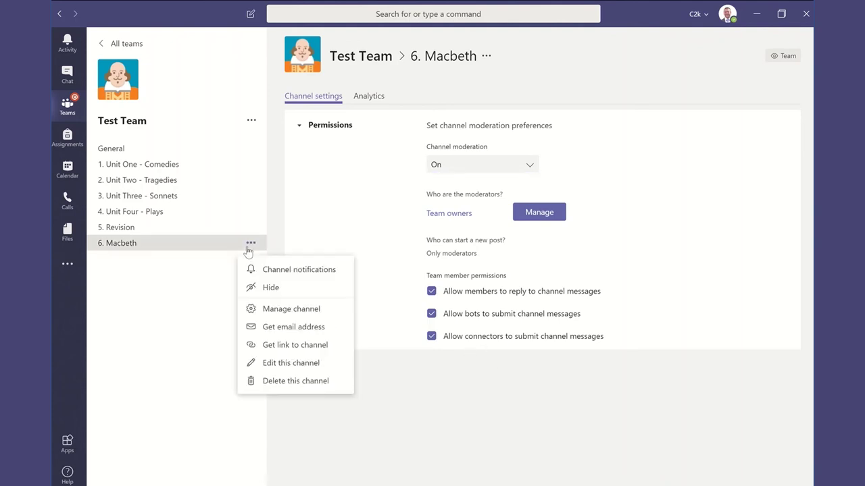
{"action": "left_click", "coordinate": [328, 382]}
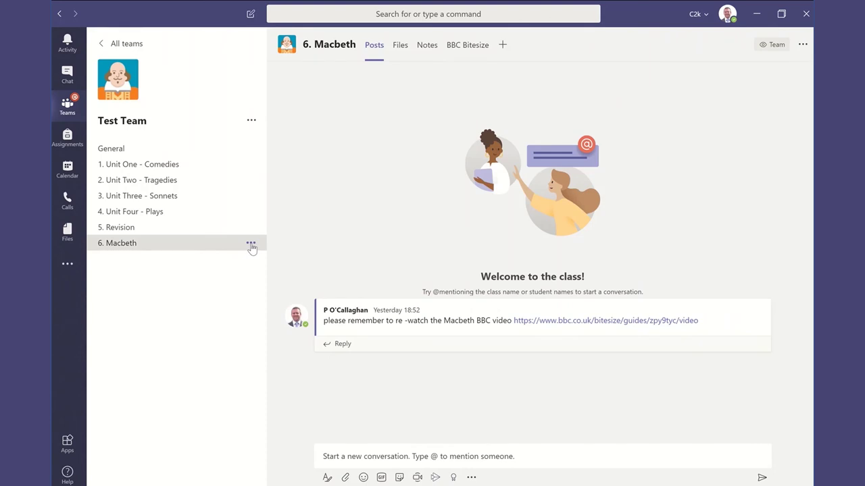
{"action": "left_click", "coordinate": [251, 245]}
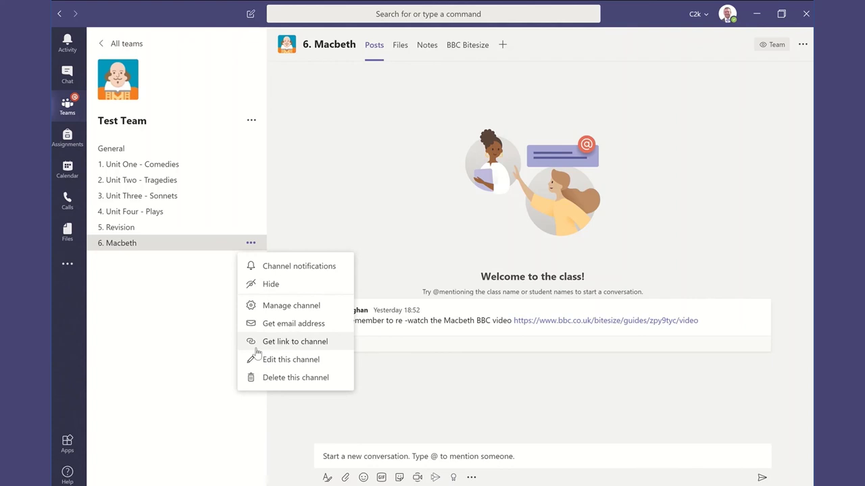
{"action": "left_click", "coordinate": [419, 399]}
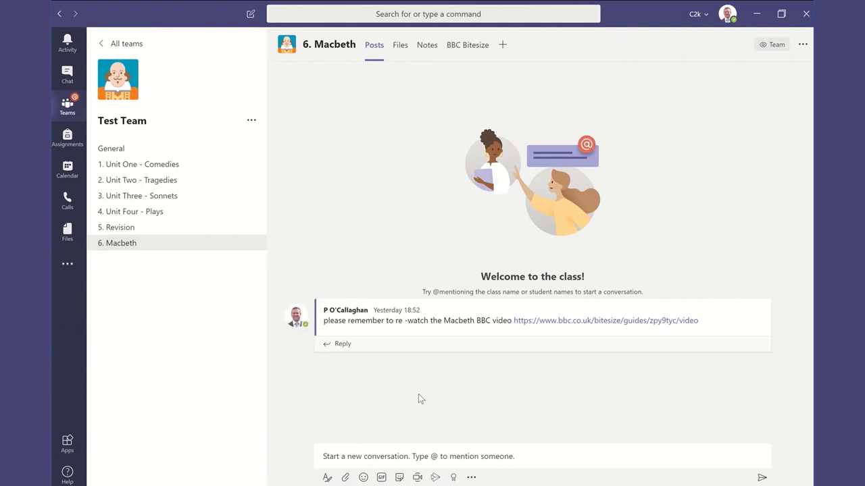
- Start adding a new tab to the 6. Macbeth channel
{"action": "left_click", "coordinate": [502, 47]}
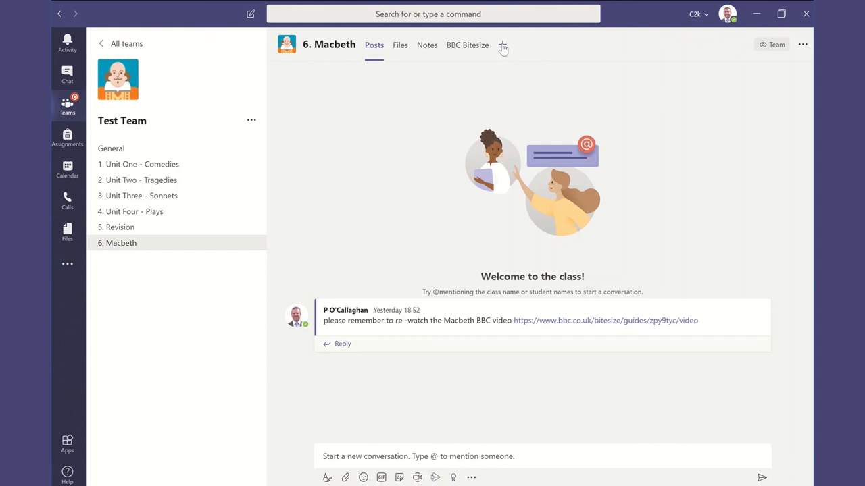